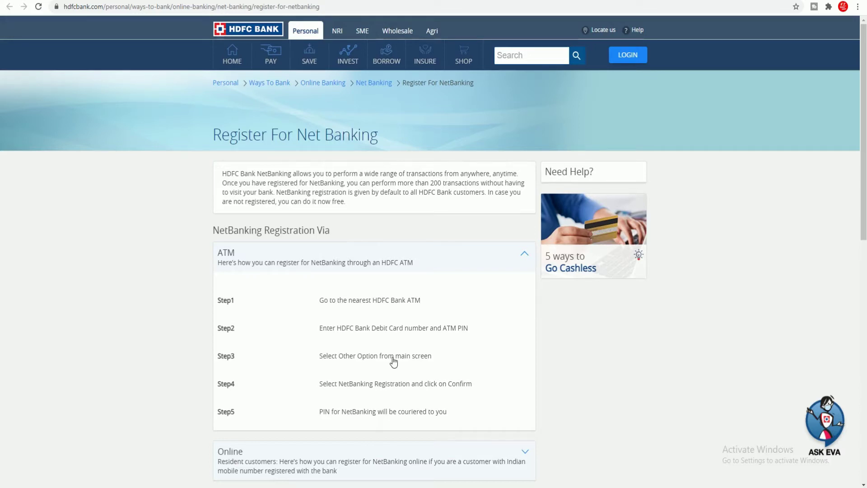
Collapse the ATM registration method and expand the PhoneBanking method's registration steps
scroll(457, 333, down, 3)
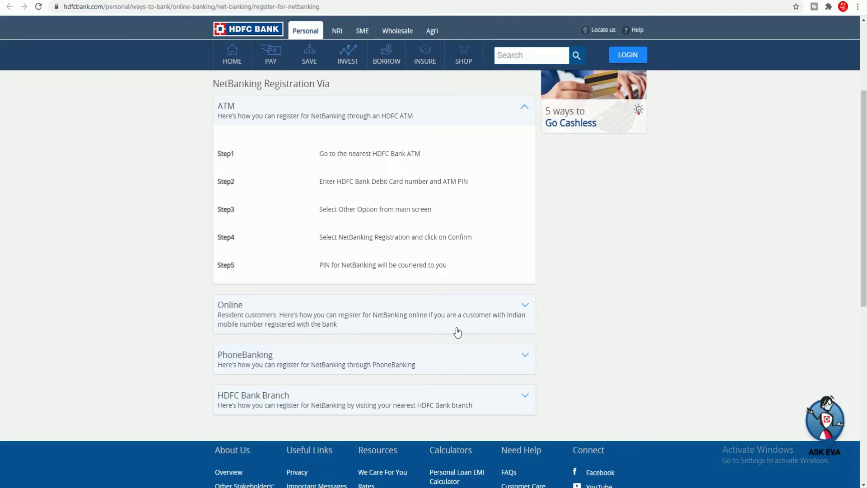
click(336, 317)
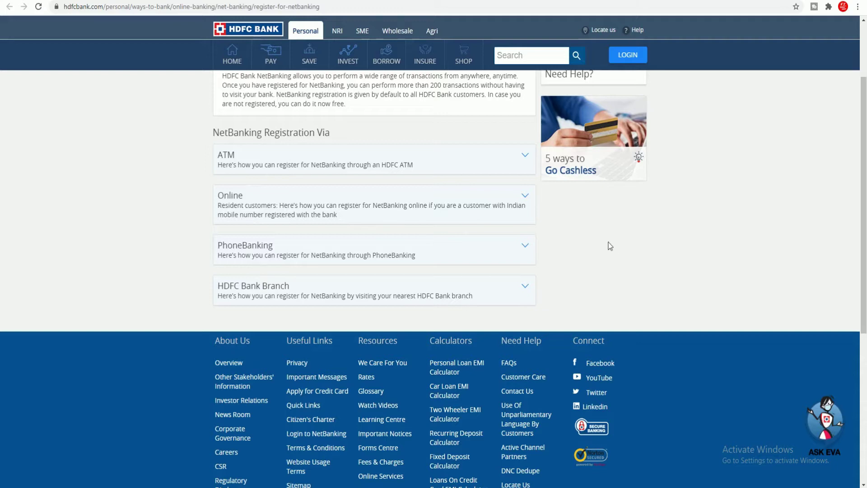
click(529, 248)
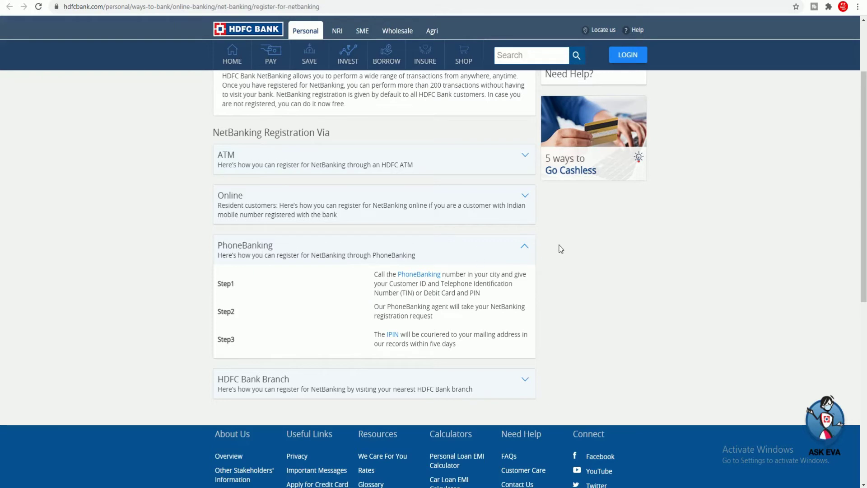
Collapse the PhoneBanking steps and expand the HDFC Bank Branch registration method
click(525, 248)
click(357, 287)
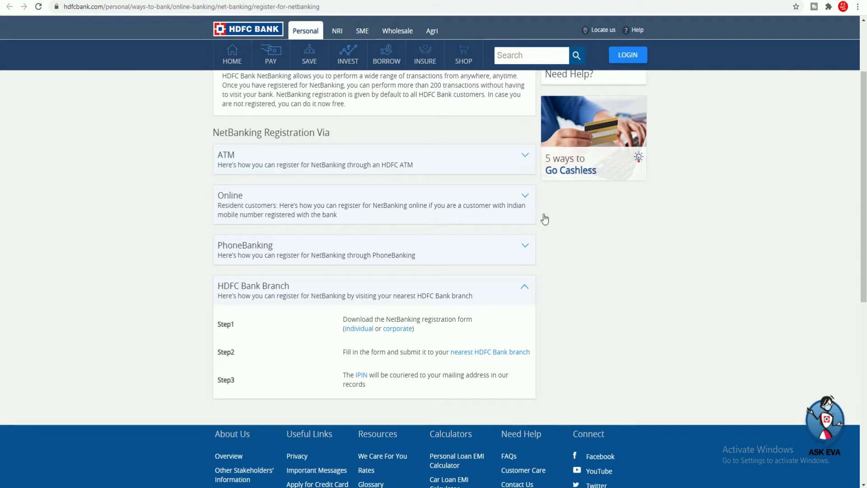
Expand the Online method to show its six steps, from entering Customer ID to logging in with the new IPIN
click(526, 196)
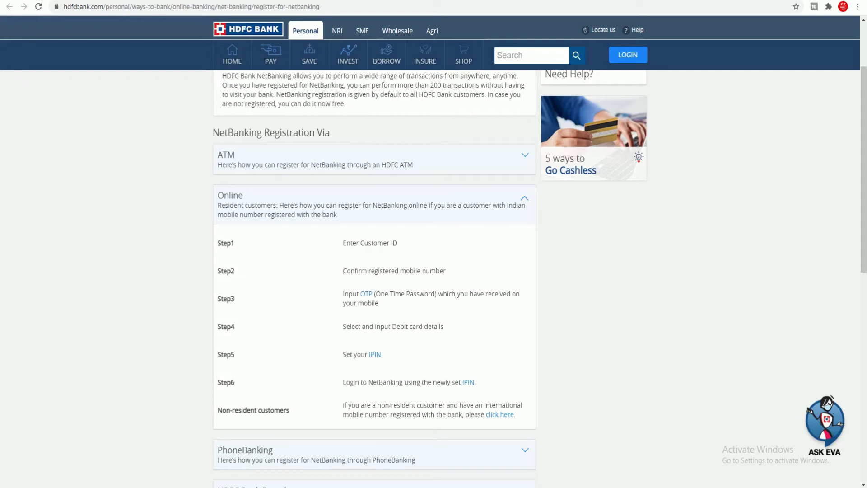
Open 'Register for NetBanking by generating a One Time password (OTP)' and place the cursor in the Cust ID box
click(203, 1)
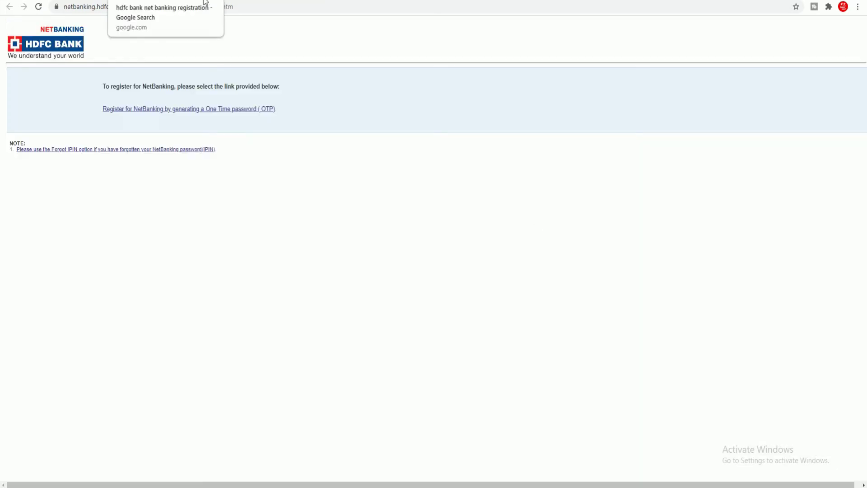
click(186, 7)
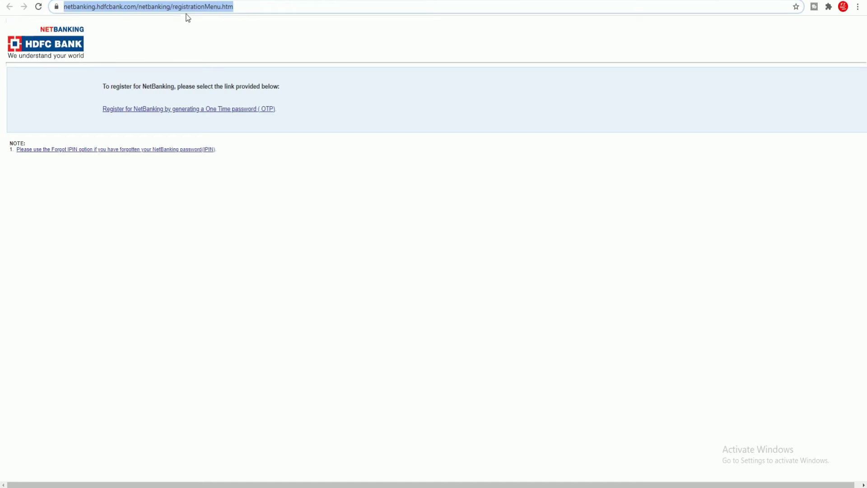
click(319, 115)
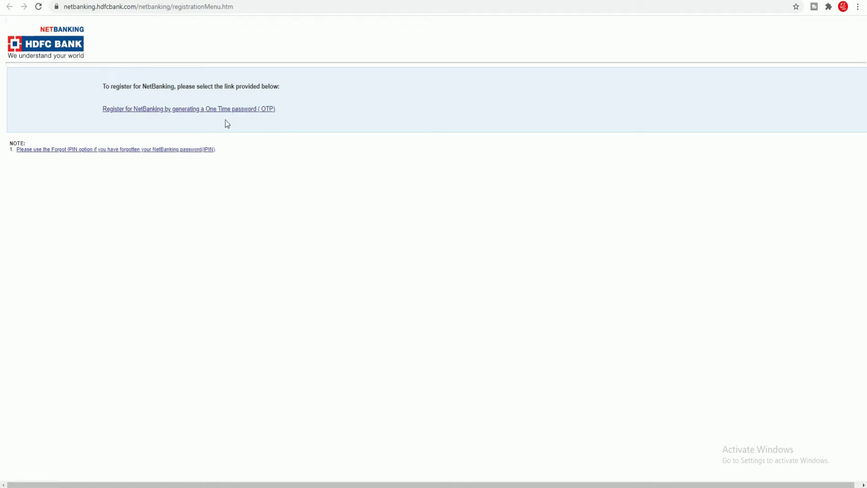
click(195, 111)
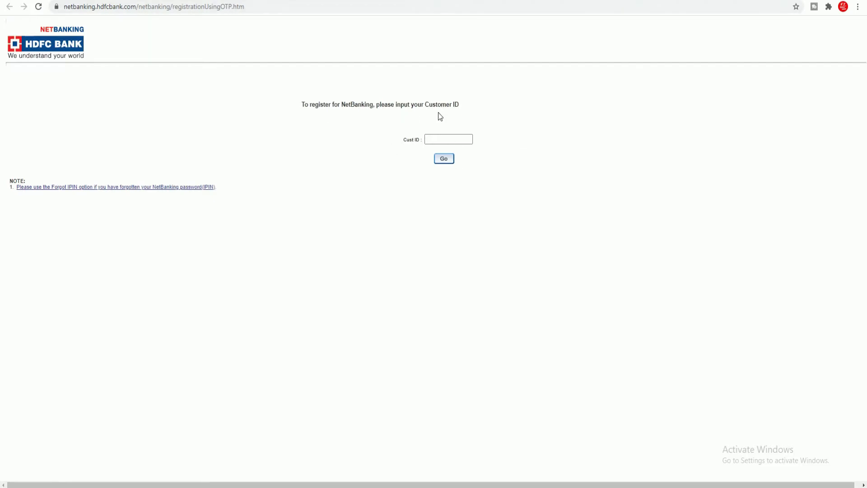
key(alt+Left)
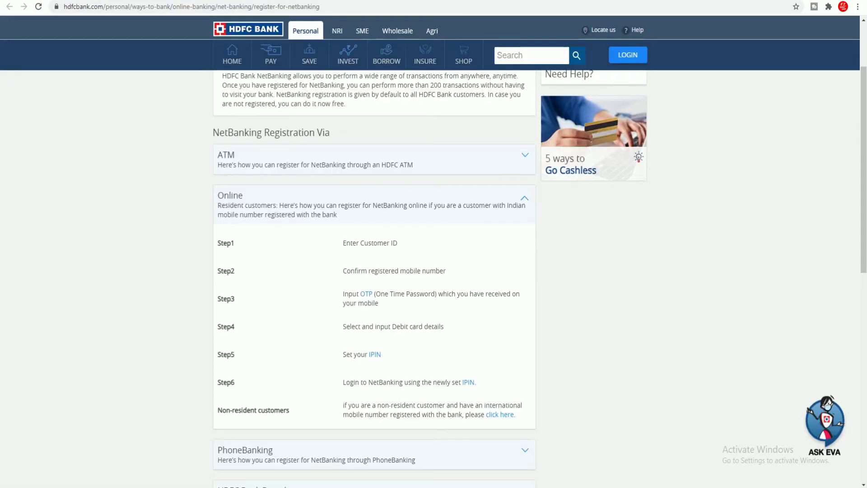
drag(409, 245, 344, 240)
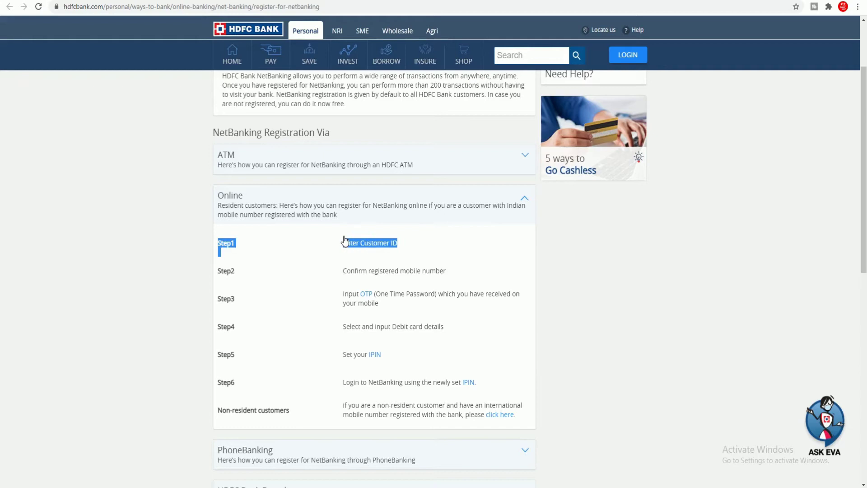
key(alt+Right)
click(434, 140)
click(434, 140)
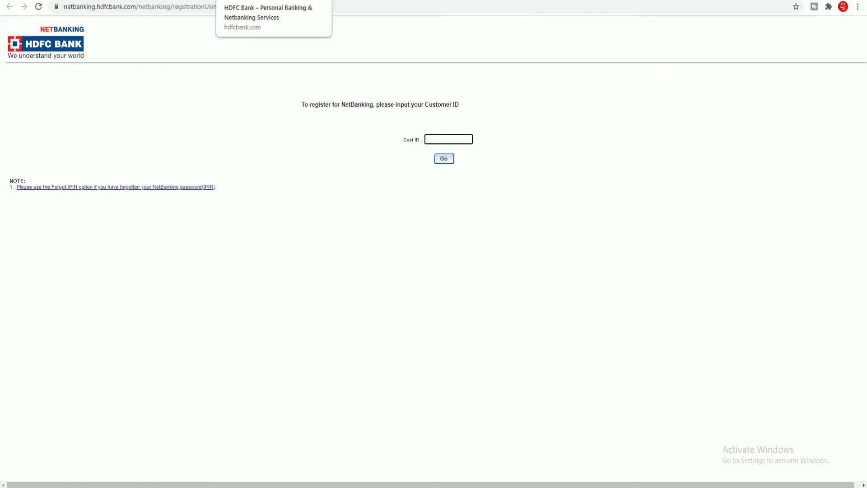
Enter the Customer ID on the OTP registration page and submit it with Go
text(1327)
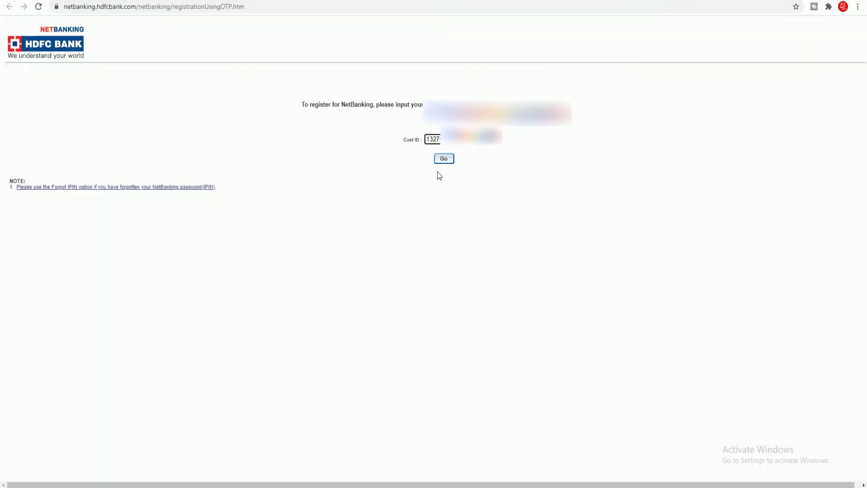
click(449, 159)
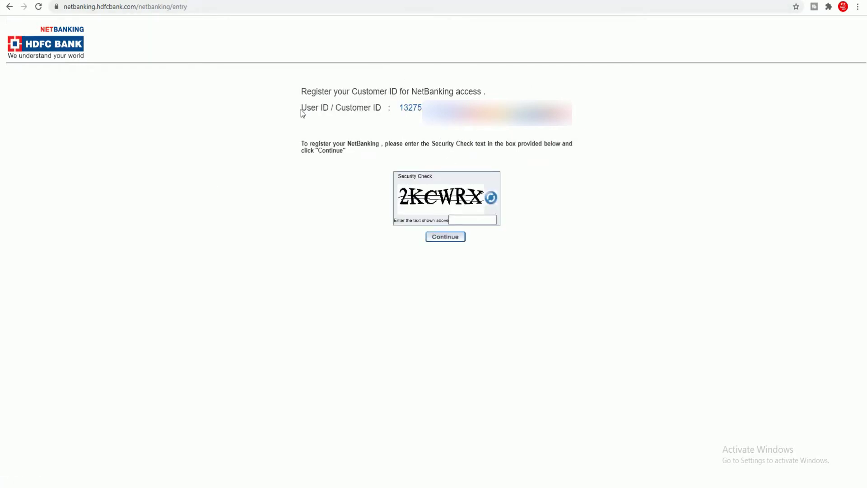
drag(302, 108, 383, 109)
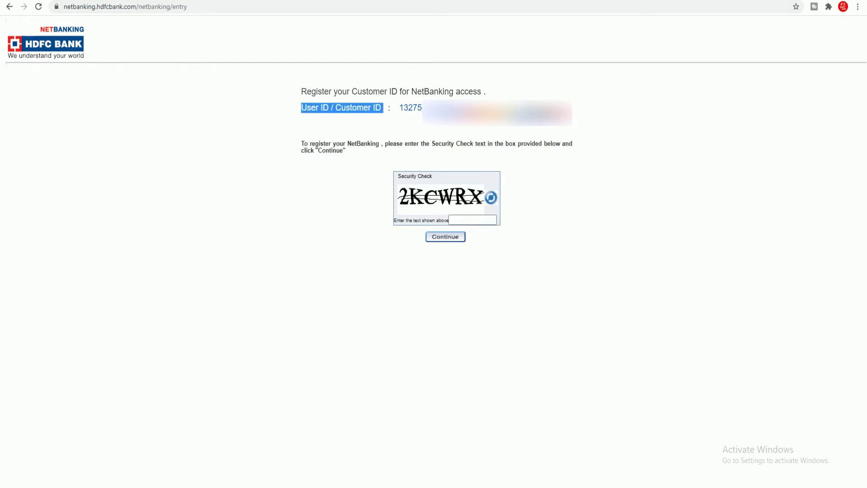
click(383, 180)
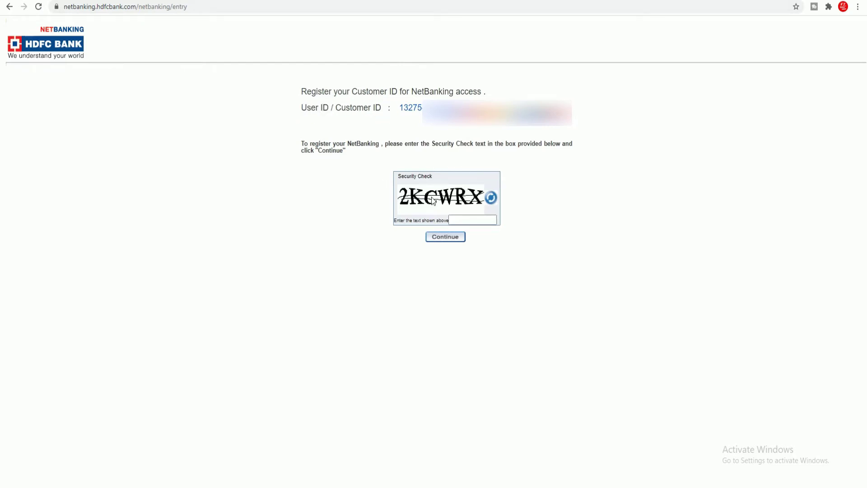
Enter the displayed captcha in Security Check, continue, and zoom in on the already-registered notice
click(472, 220)
text(2KCWRX)
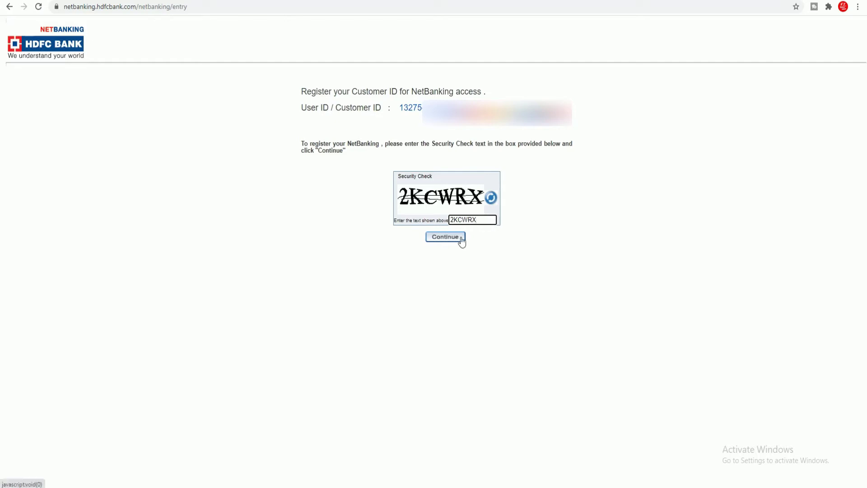
click(445, 237)
key(ctrl+plus)
key(ctrl+plus)
key(ctrl+plus)
key(ctrl+plus)
key(ctrl+plus)
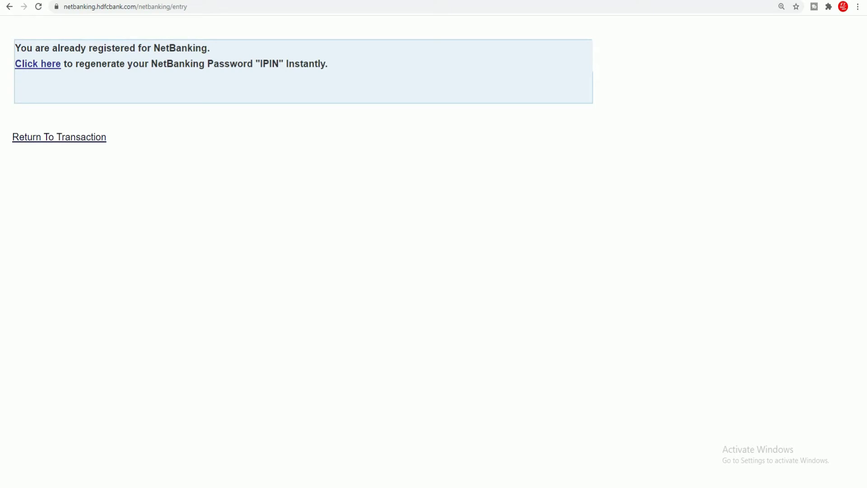
Highlight 'You are already registered for NetBanking.' and return to the hdfcbank.com Personal homepage
drag(15, 48, 210, 48)
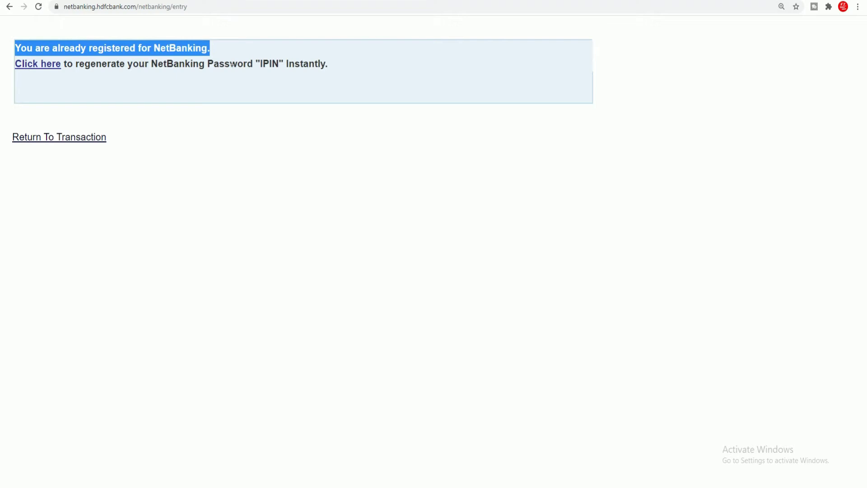
click(231, 65)
drag(16, 48, 213, 51)
click(181, 50)
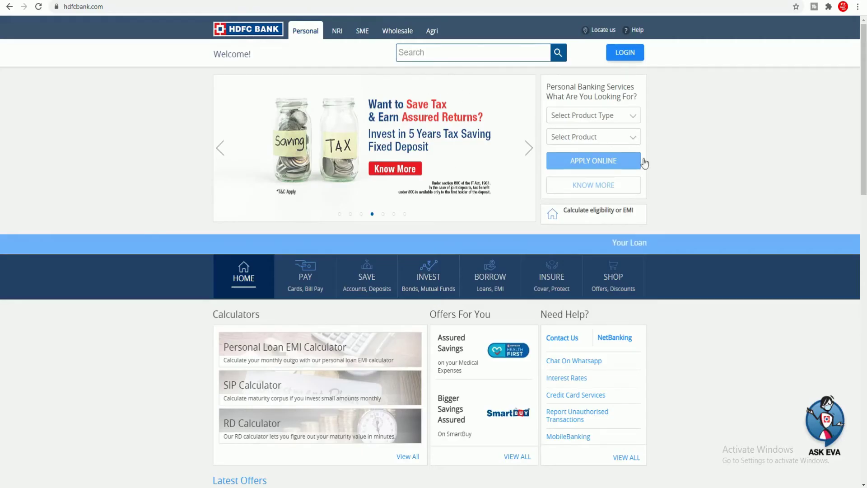
In the Personal Login popup, keep NetBanking selected and log in to reach the Continue to NetBanking page
click(631, 50)
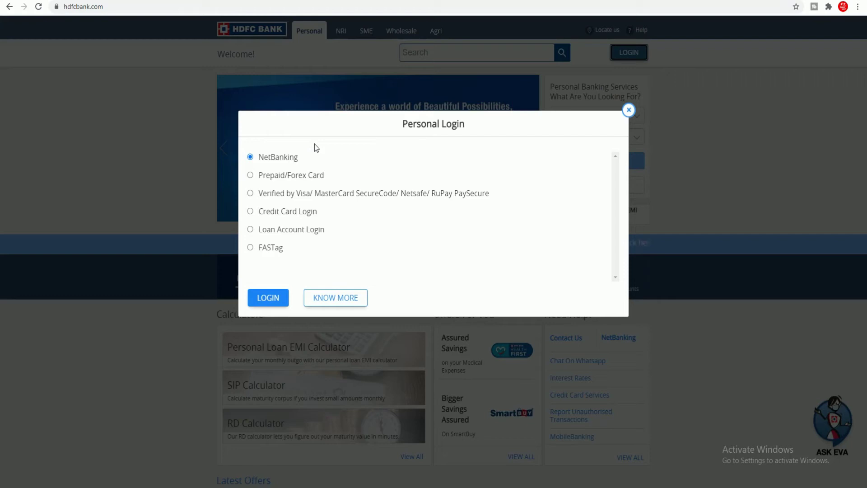
click(145, 83)
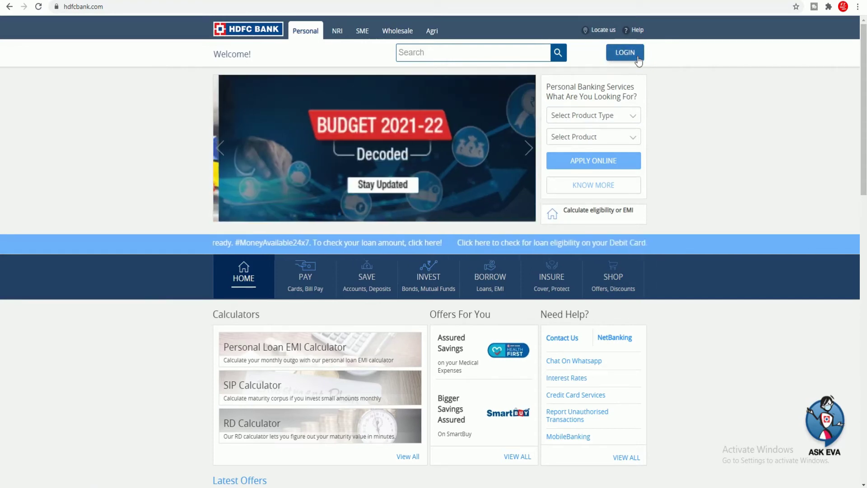
click(631, 54)
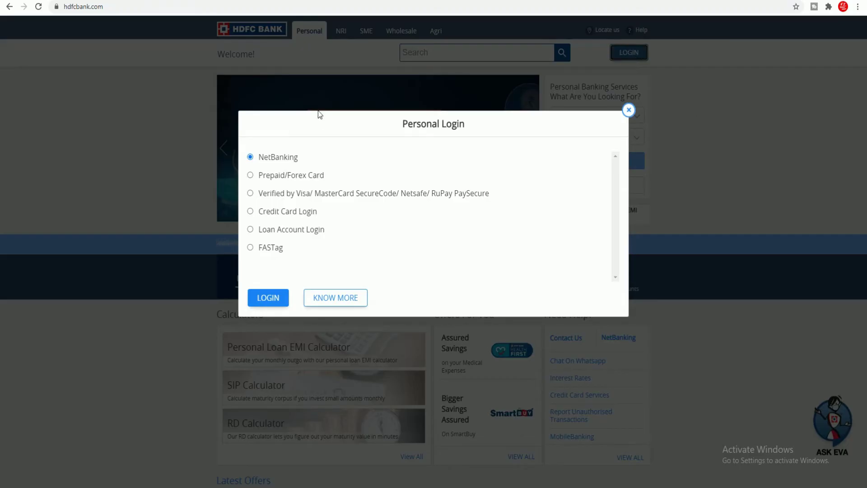
triple_click(438, 125)
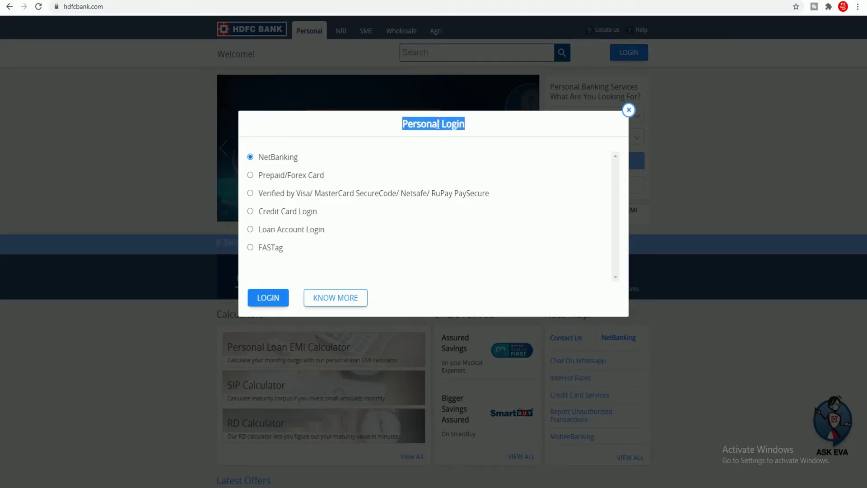
click(280, 156)
double_click(281, 157)
click(283, 160)
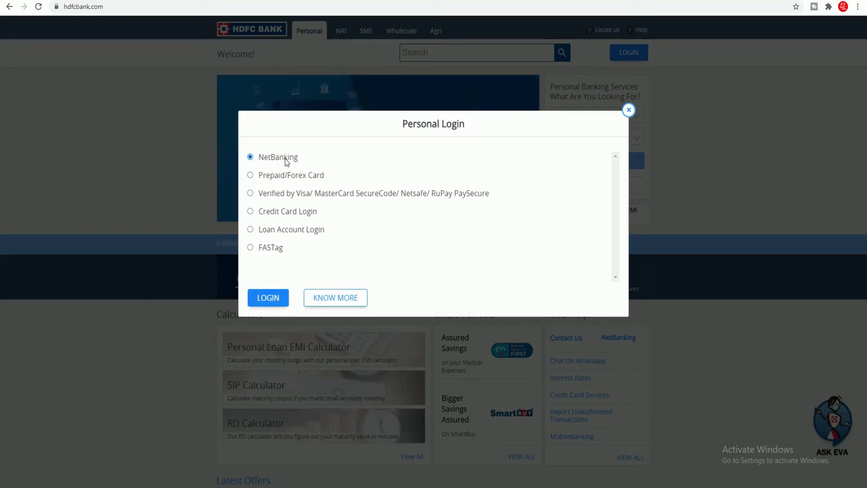
click(273, 299)
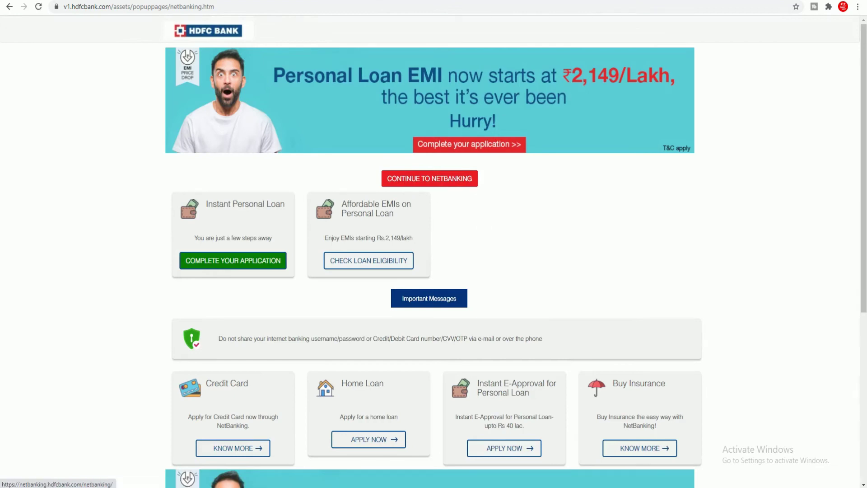
Go on to the NetBanking Login page and enter the customer ID in the User ID / Customer ID field
click(432, 177)
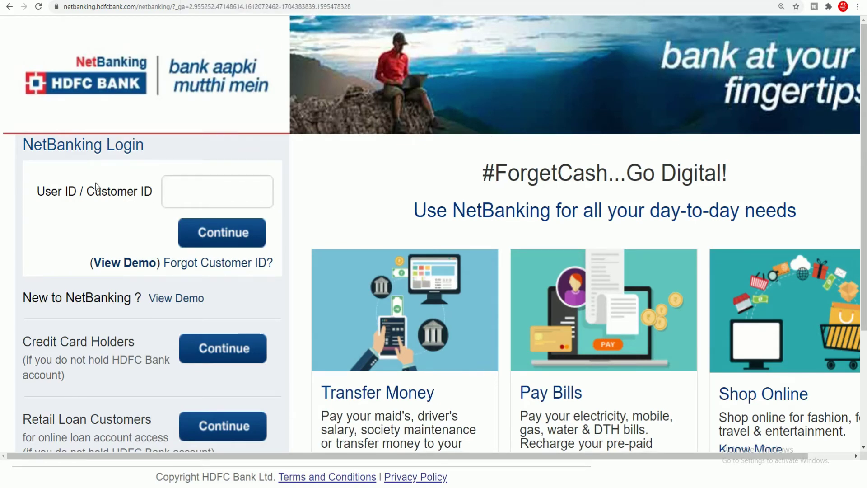
triple_click(131, 147)
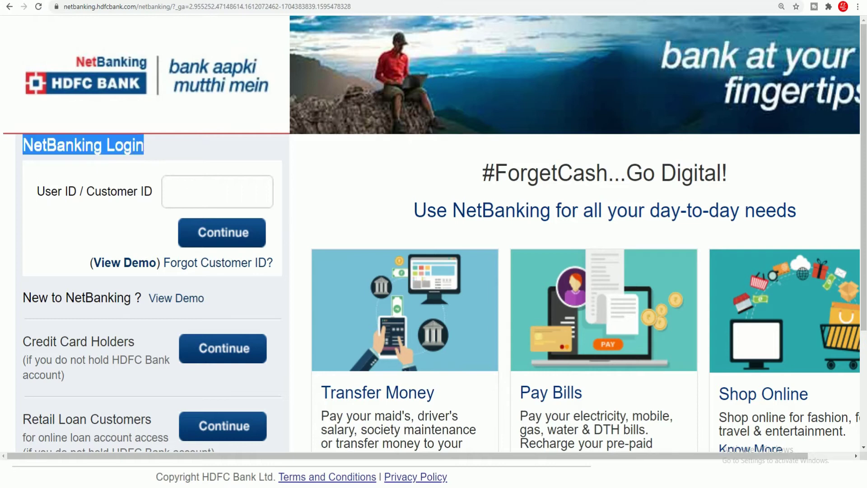
click(217, 191)
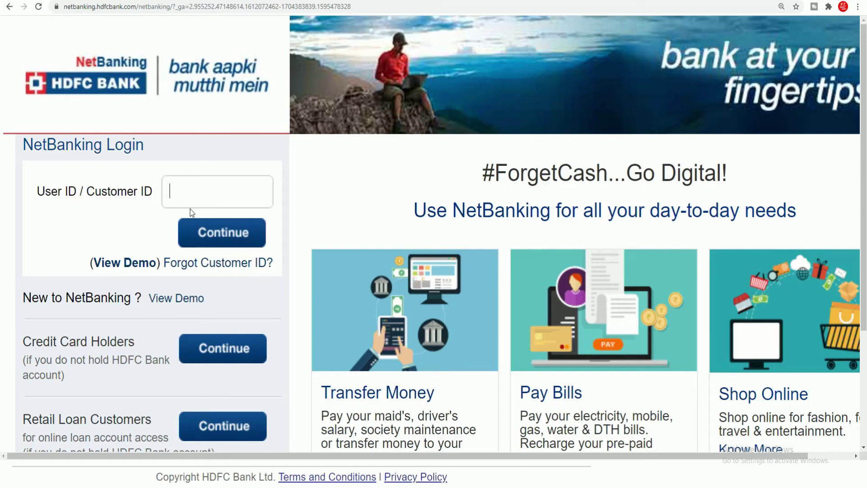
text(1327)
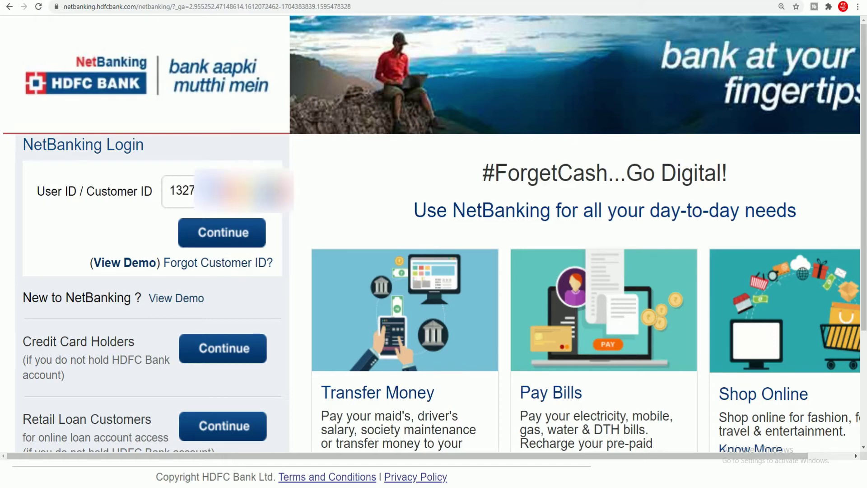
Continue to the password step and log in, landing on the Account Summary with Savings and Current balances
click(226, 235)
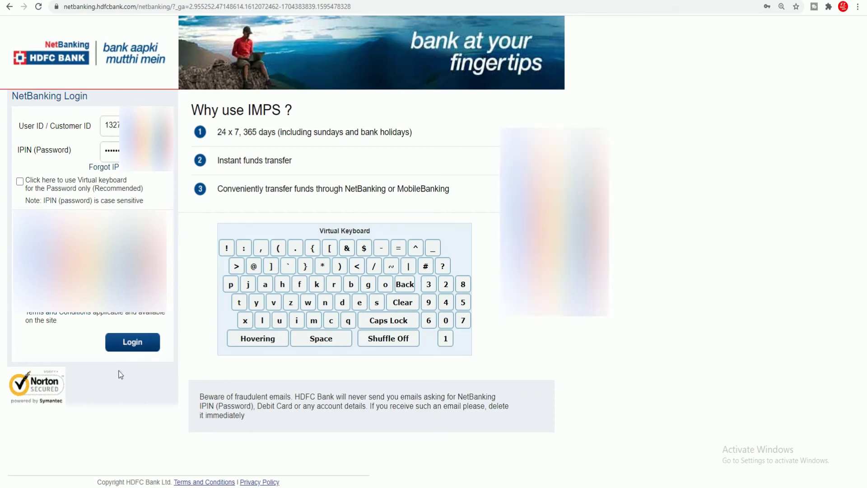
click(141, 343)
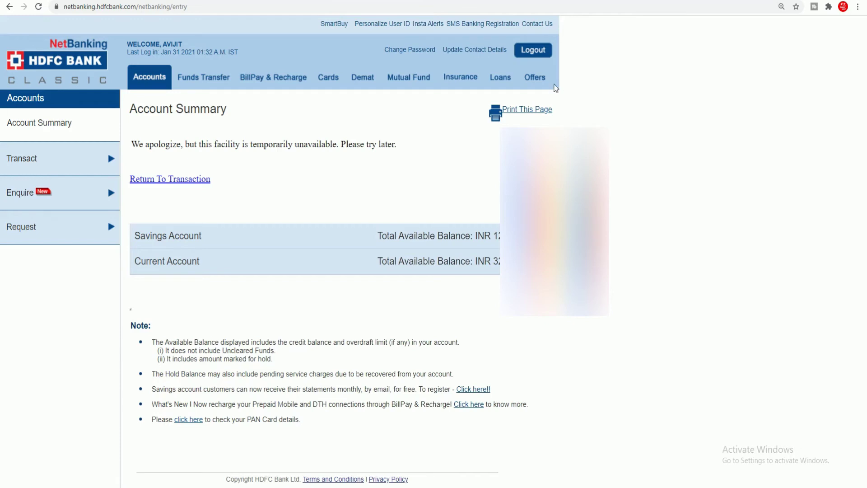
Expand Enquire in the left sidebar and scroll through its statement, deposit and cheque status options
scroll(316, 271, down, 1)
click(60, 203)
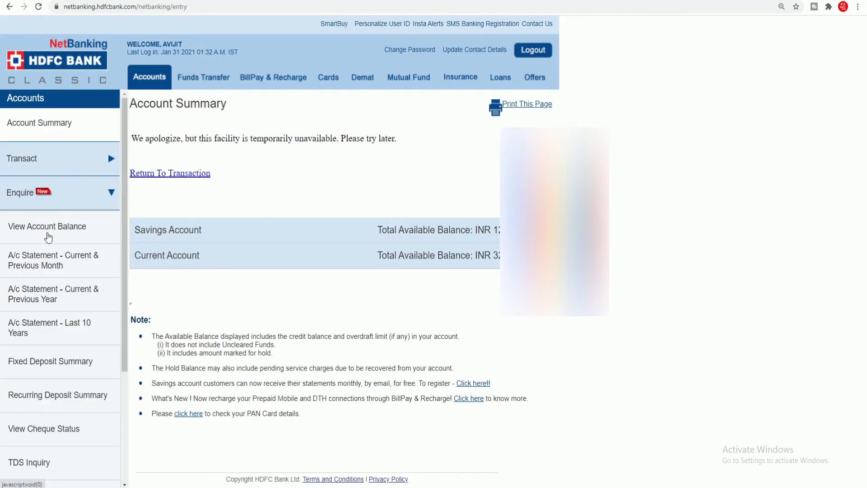
scroll(45, 235, down, 3)
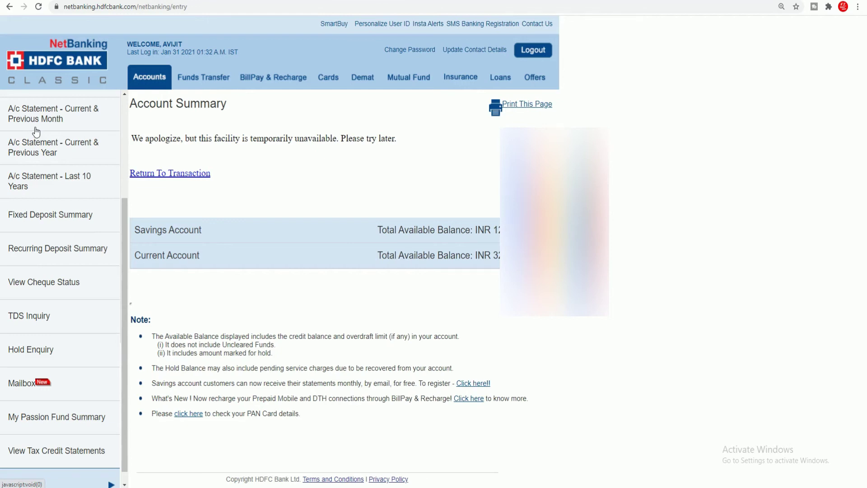
scroll(62, 155, down, 1)
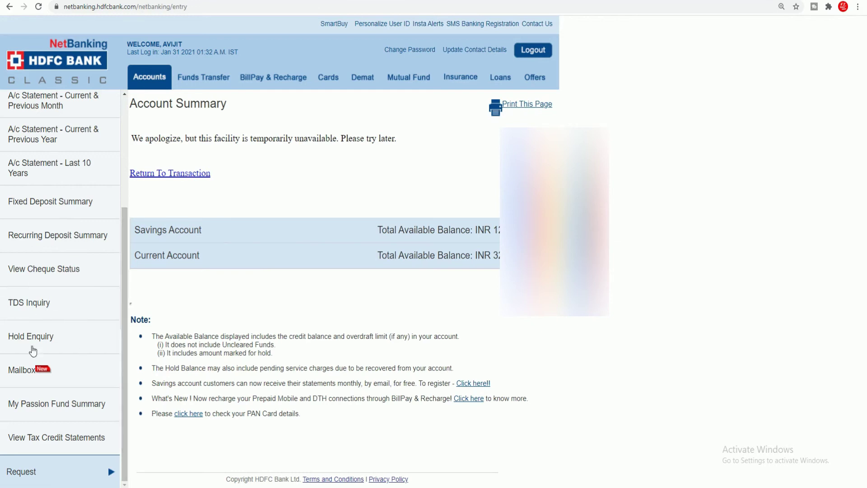
Expand the Request section in the account menu and scroll through its list of service requests
click(68, 472)
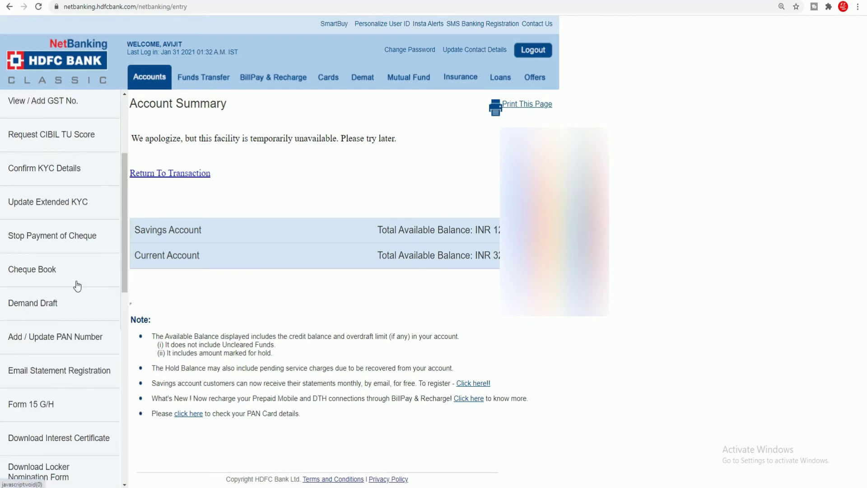
scroll(80, 266, up, 2)
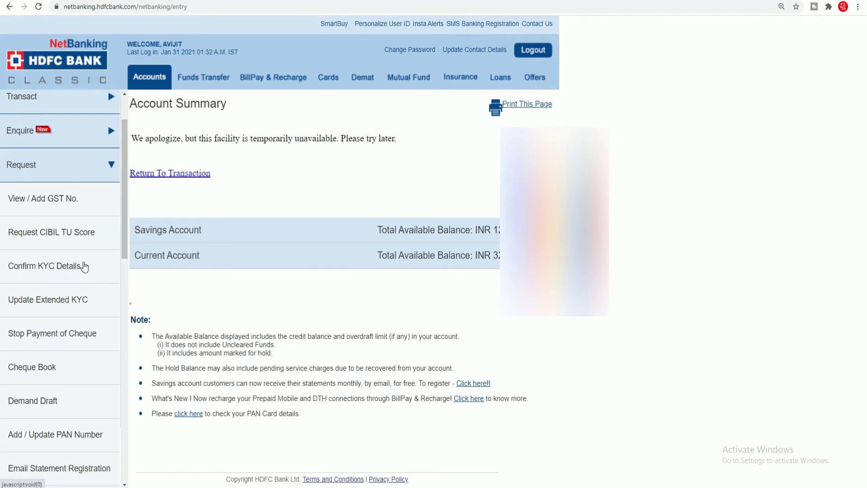
scroll(115, 248, down, 1)
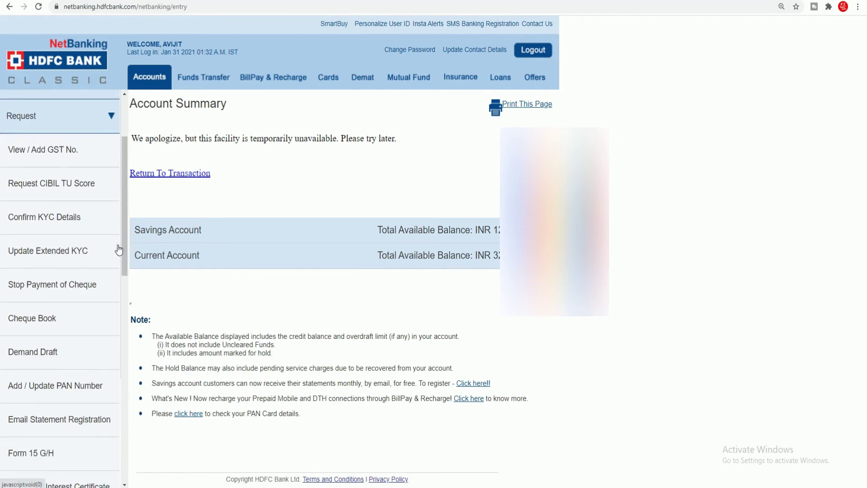
scroll(119, 250, down, 1)
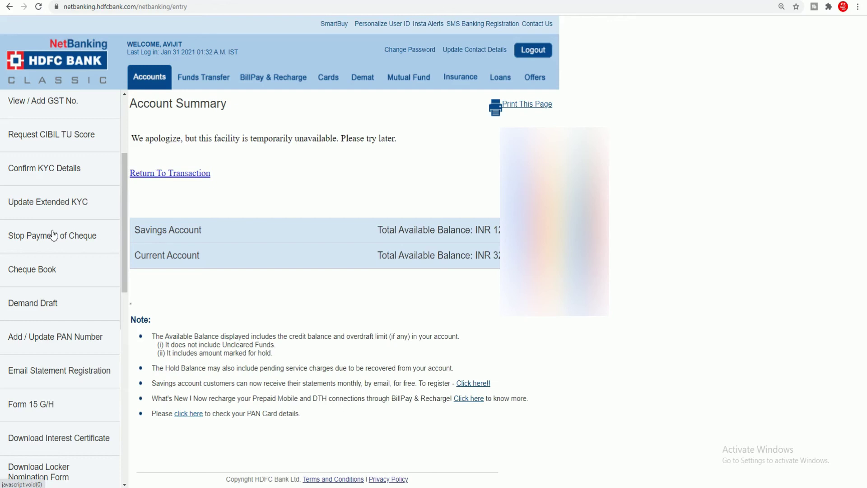
scroll(36, 225, down, 1)
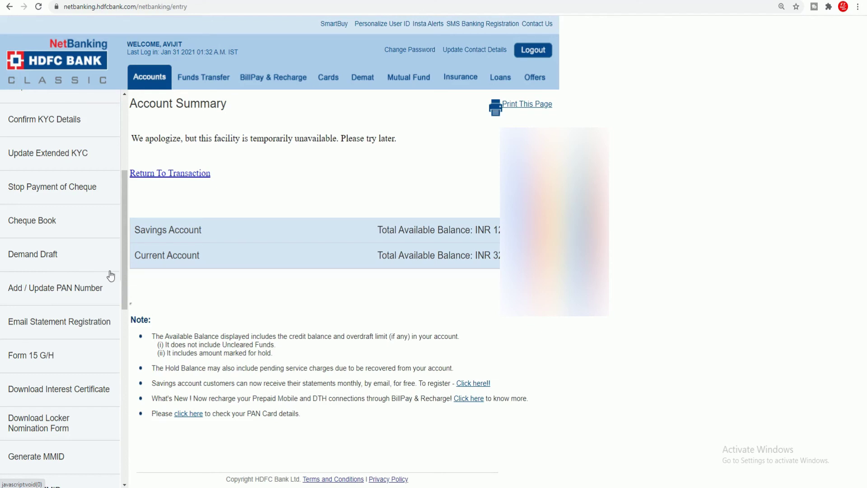
scroll(107, 273, down, 1)
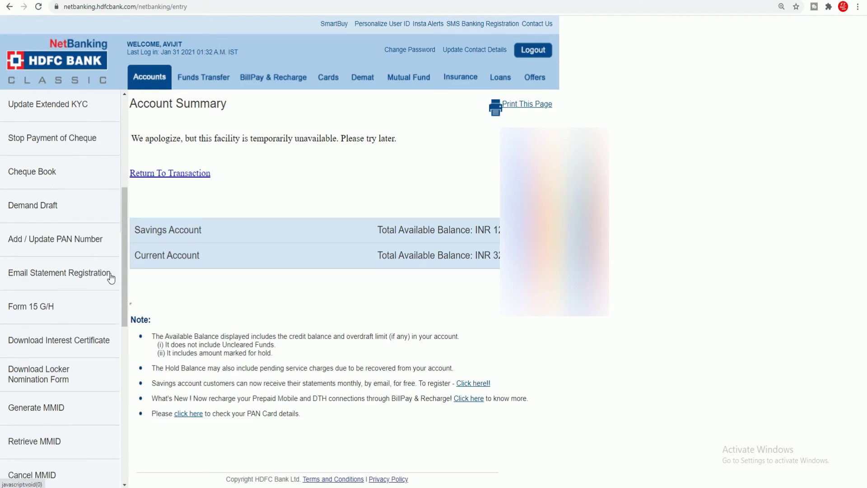
scroll(110, 275, down, 8)
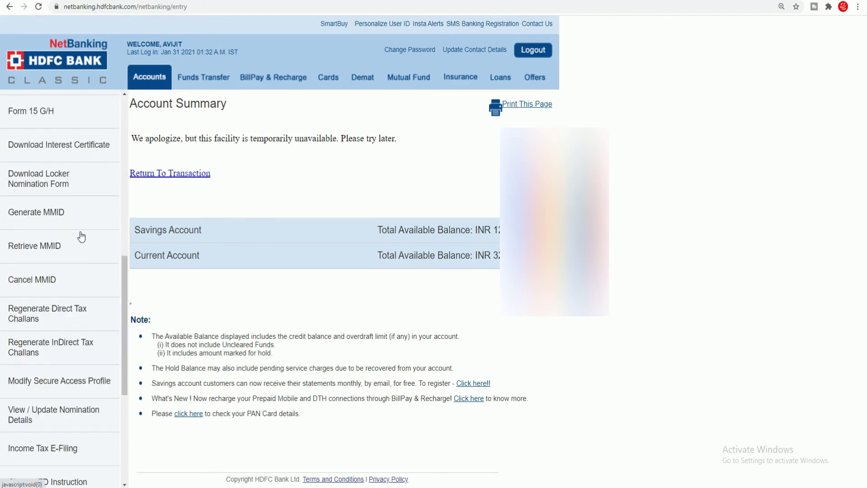
scroll(88, 206, down, 1)
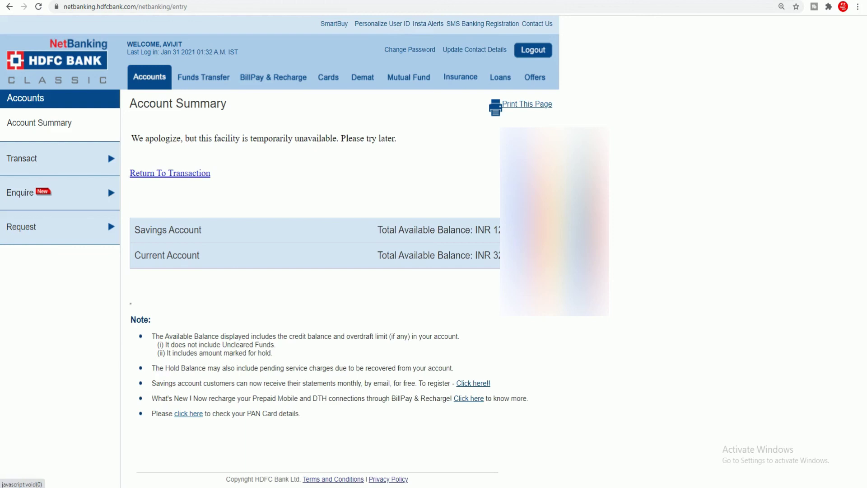
Open the Personalize User ID page and select the displayed NetBanking user ID
click(369, 27)
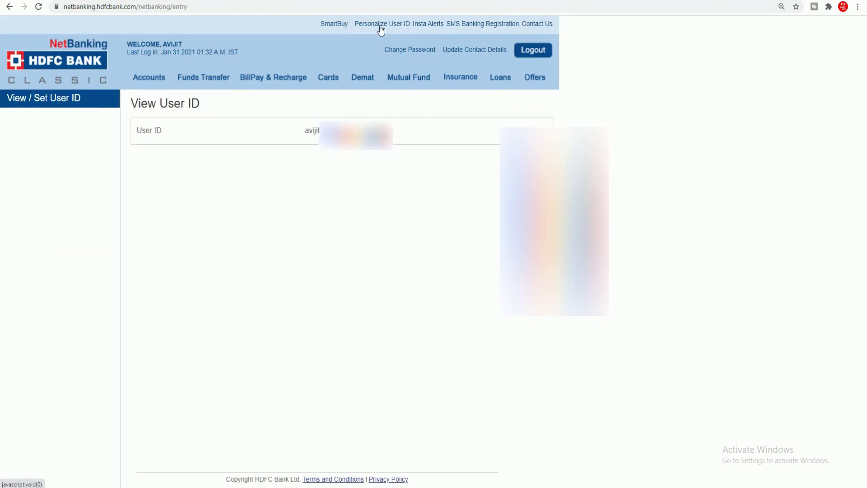
double_click(325, 130)
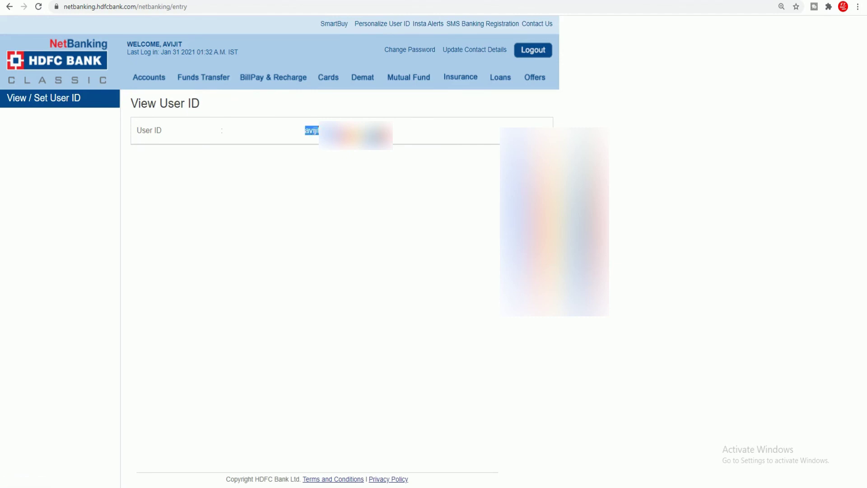
click(294, 132)
double_click(311, 130)
click(312, 130)
double_click(311, 130)
View the Change Password form, return to the main menu, then open Update Contact Details
click(418, 52)
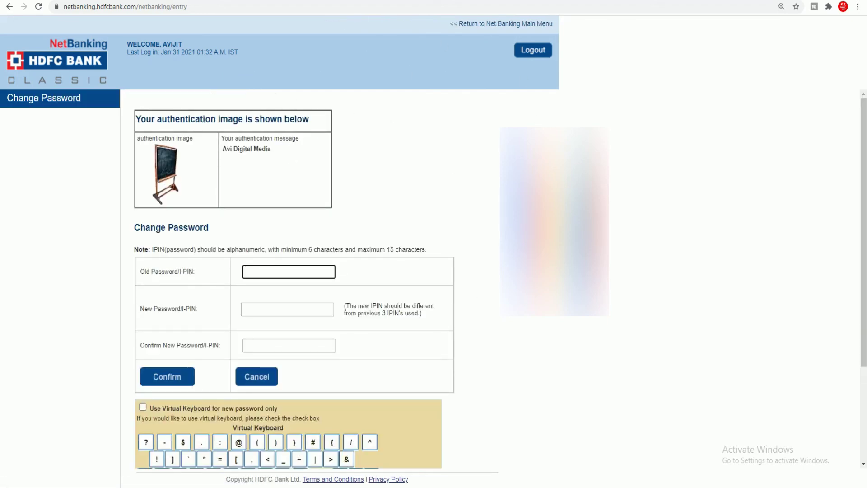
click(487, 25)
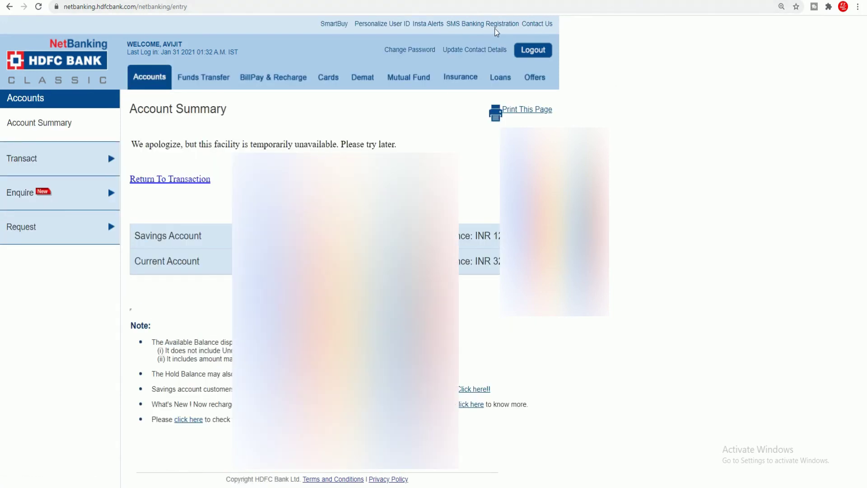
click(476, 51)
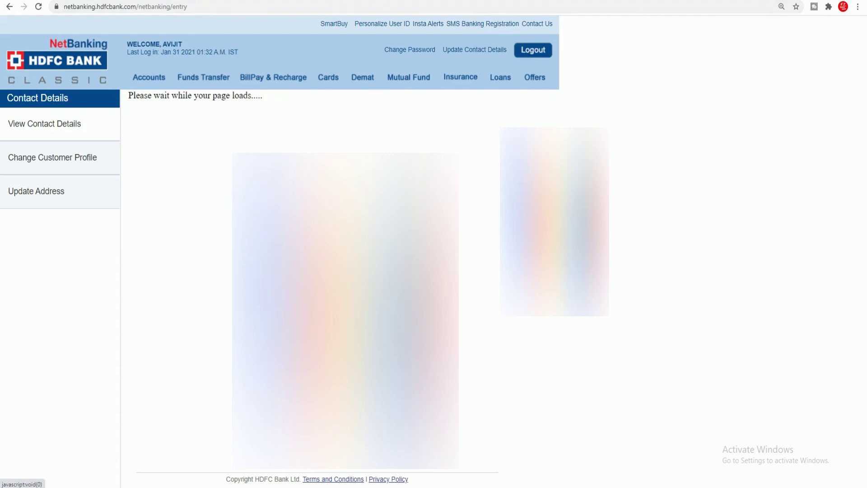